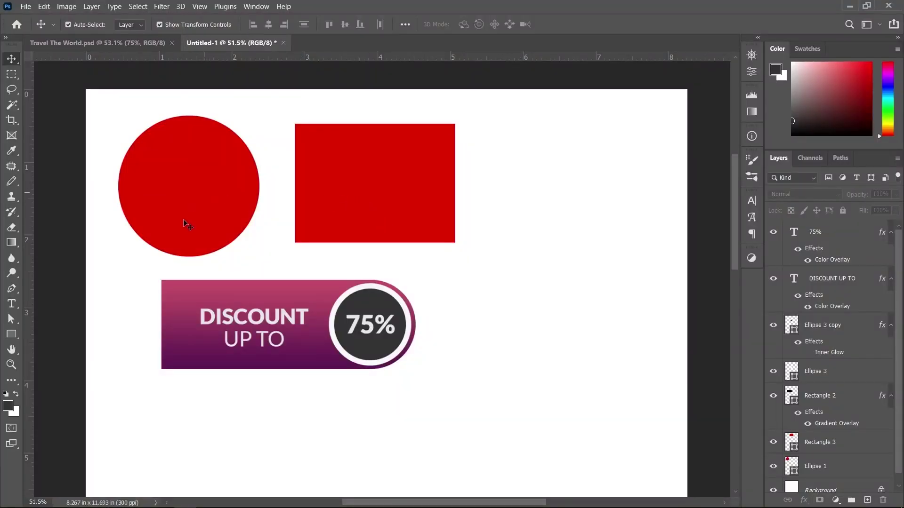
Switch to the shape tools and preview the stroke presets, leaving them unchanged
left_click(14, 335)
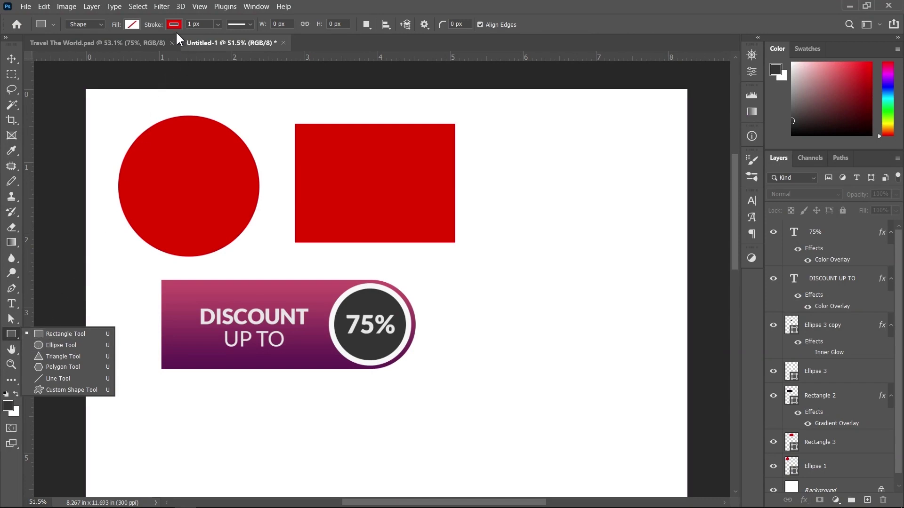
key("Escape")
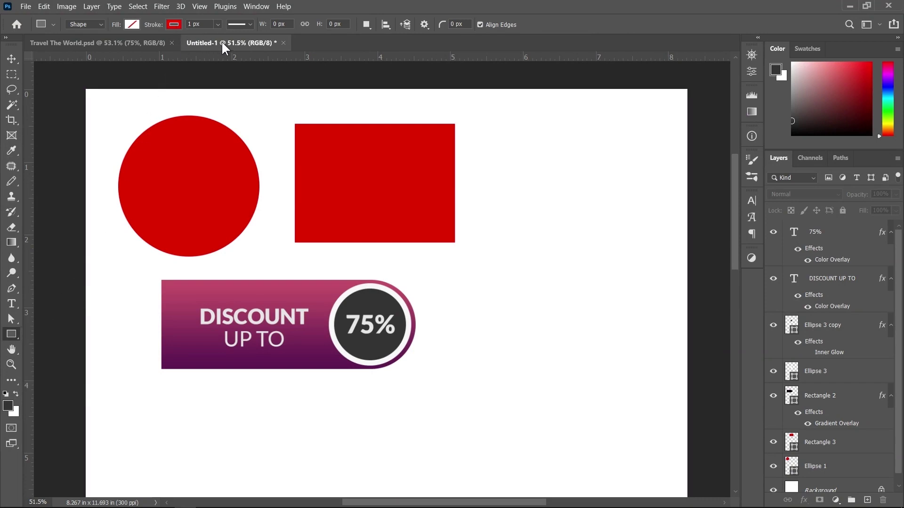
left_click(243, 24)
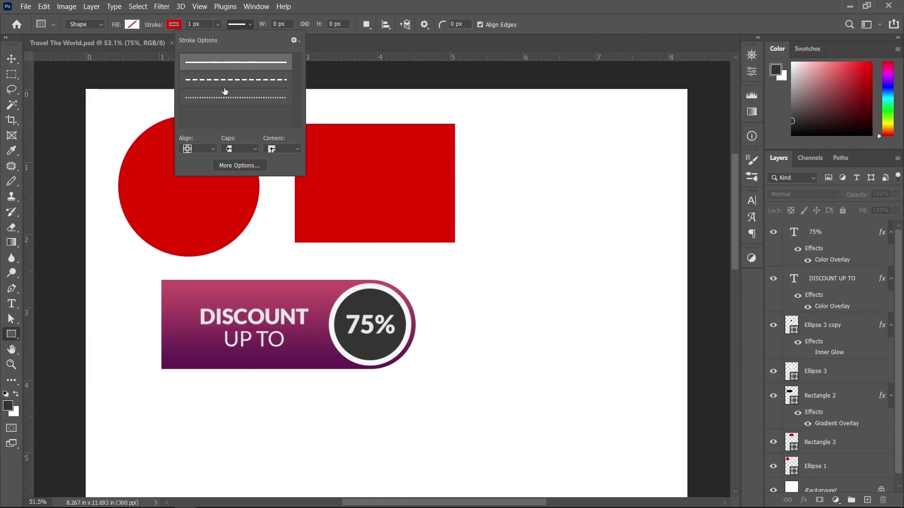
left_click(331, 41)
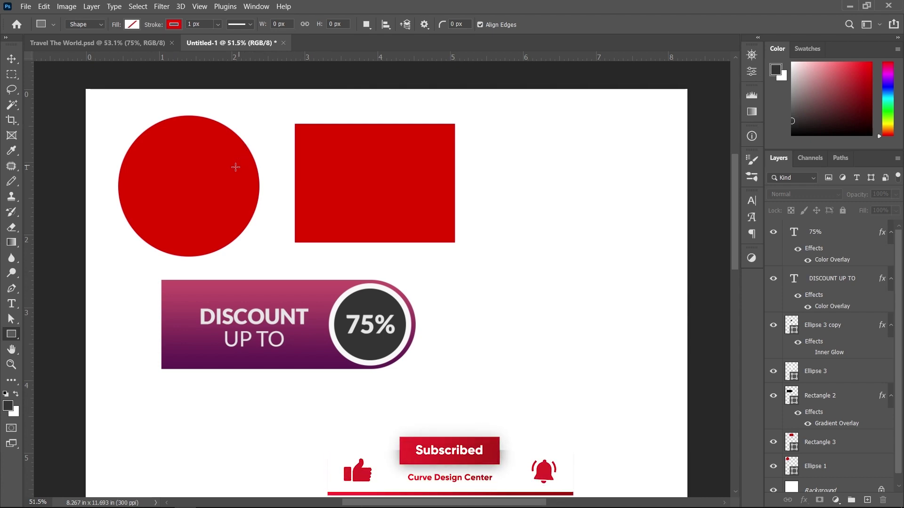
Select the red circle's Ellipse 1 layer and give it a black Stroke effect
key("v")
left_click(222, 173)
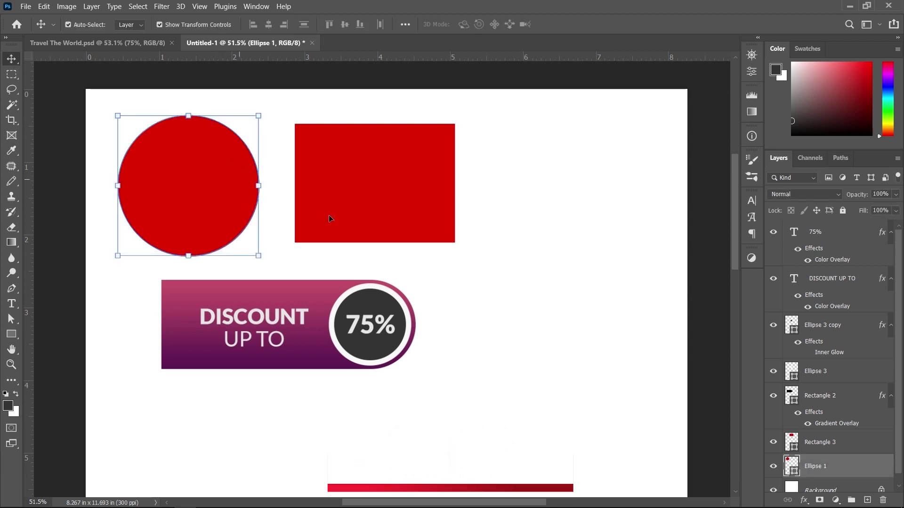
double_click(850, 455)
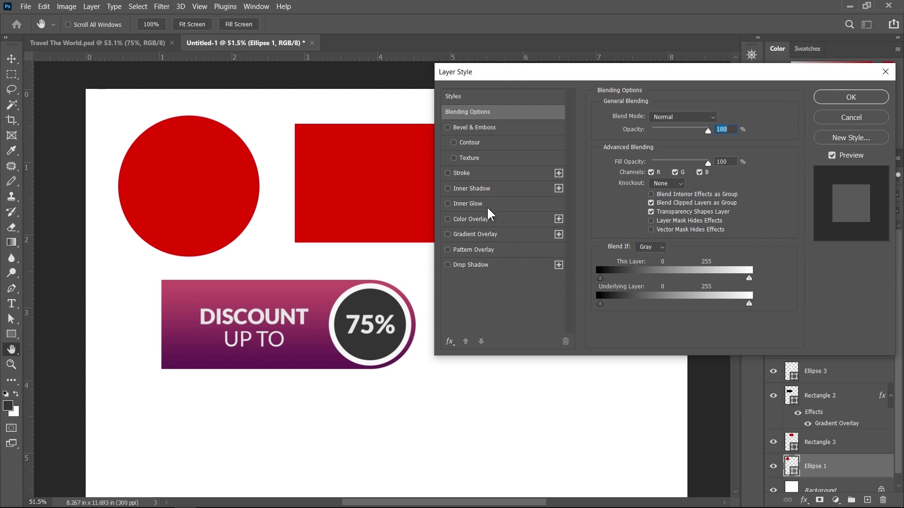
left_click(472, 176)
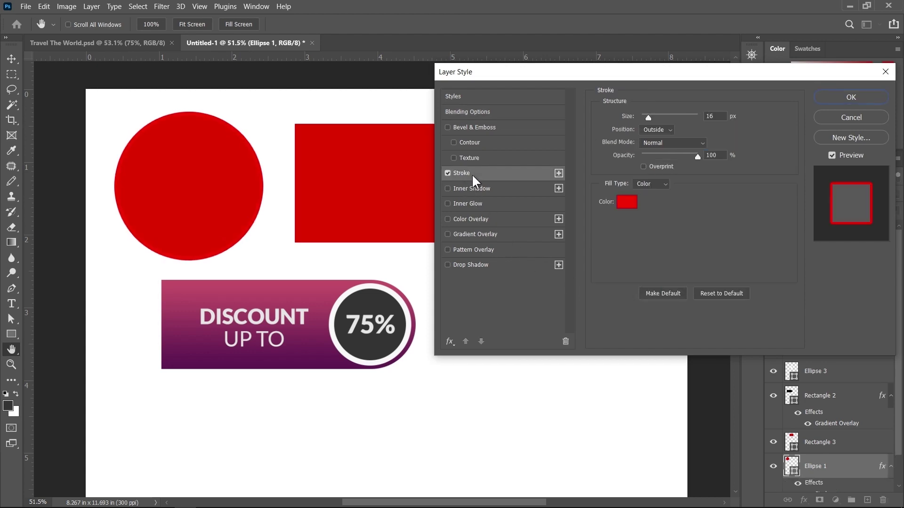
left_click(624, 204)
left_click_drag(419, 318, 394, 335)
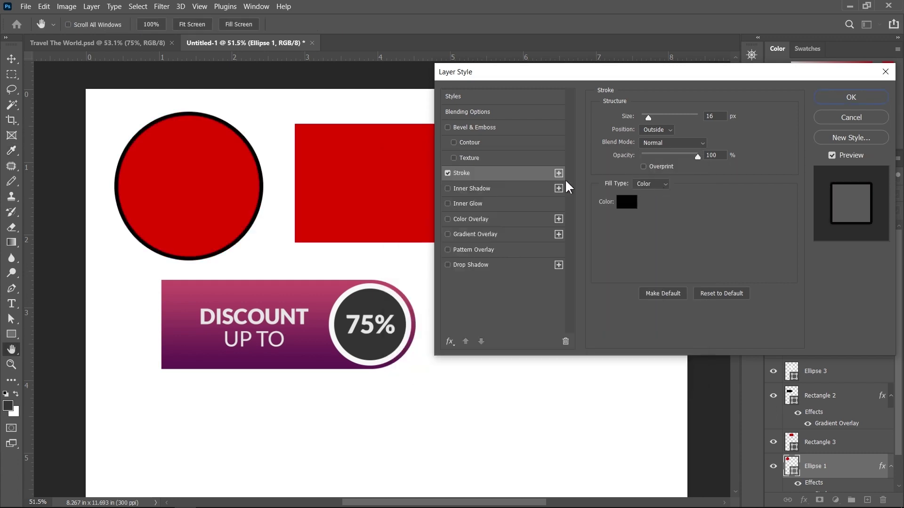
left_click(660, 182)
Set the circle's black stroke to 27 px, positioned Outside, at 100% opacity
left_click_drag(648, 117, 650, 118)
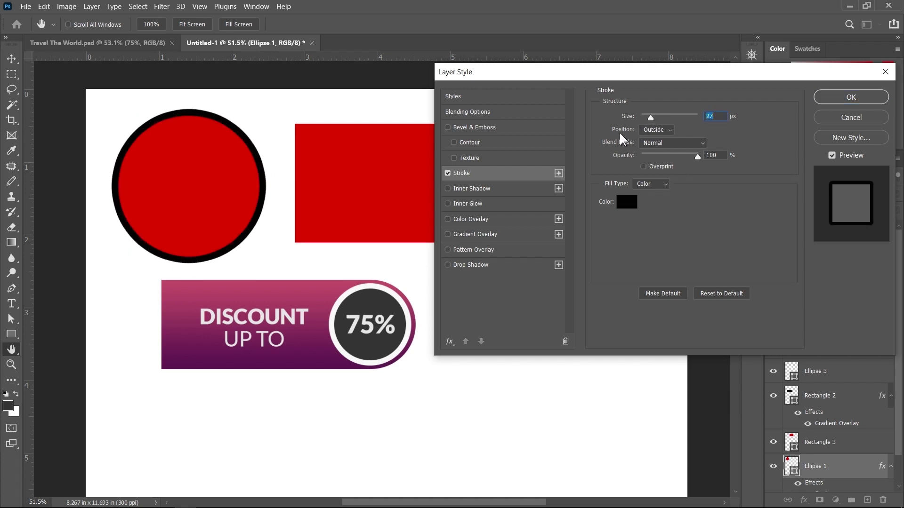
left_click(659, 134)
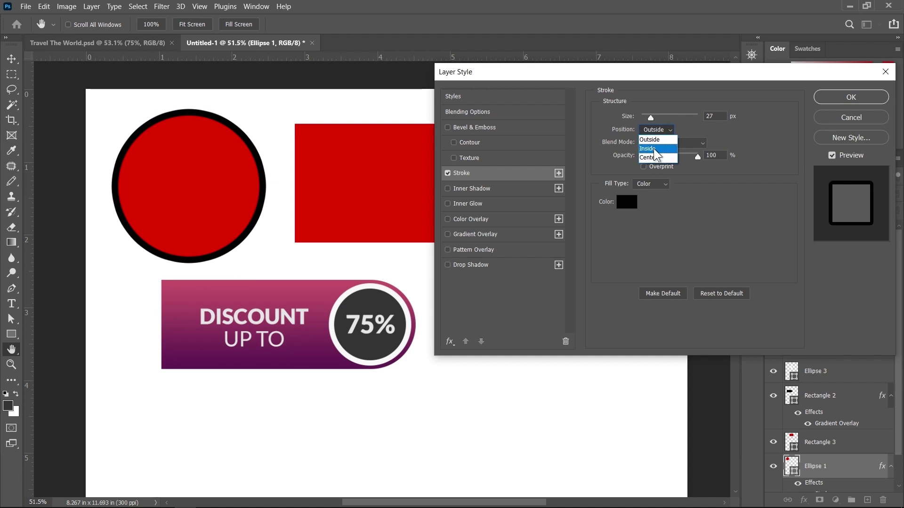
left_click(594, 133)
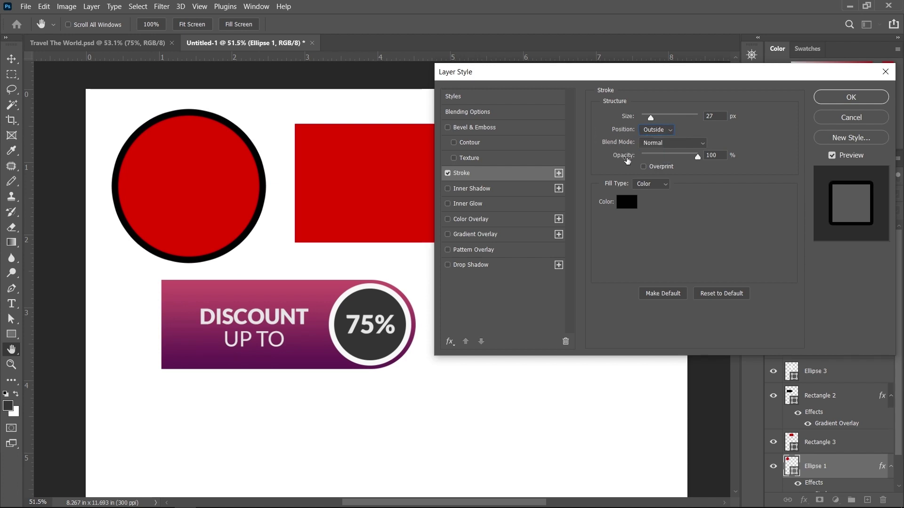
mouse_move(696, 157)
left_mouse_down()
mouse_move(672, 160)
mouse_move(699, 160)
left_mouse_up()
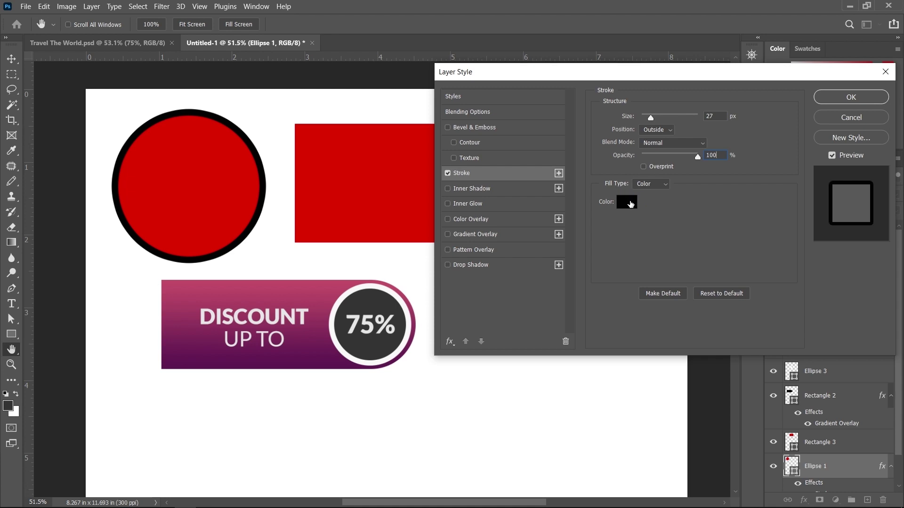
Preview a red and yellow pattern fill on the circle's stroke
left_click(665, 185)
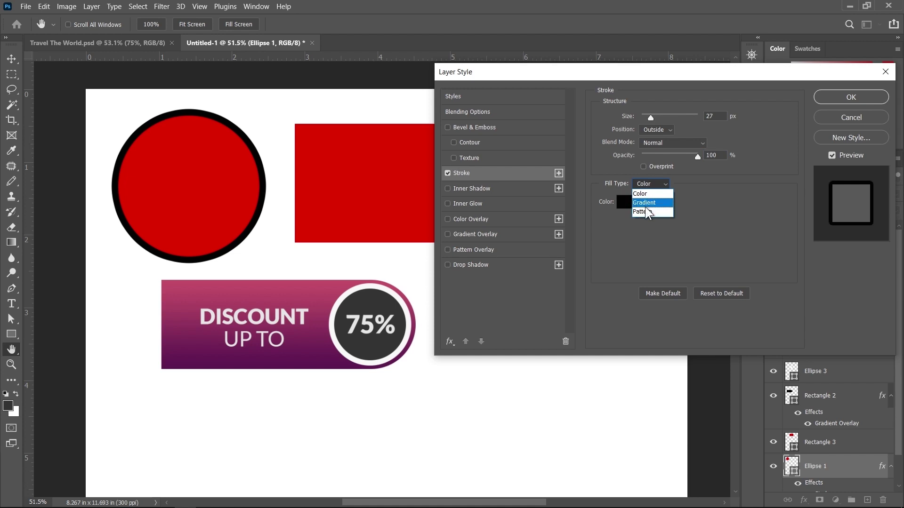
left_click(648, 212)
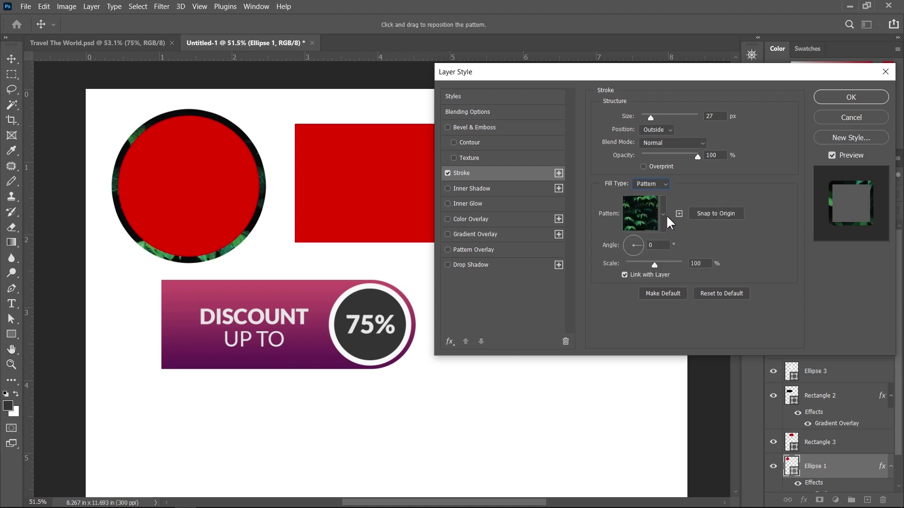
left_click(663, 214)
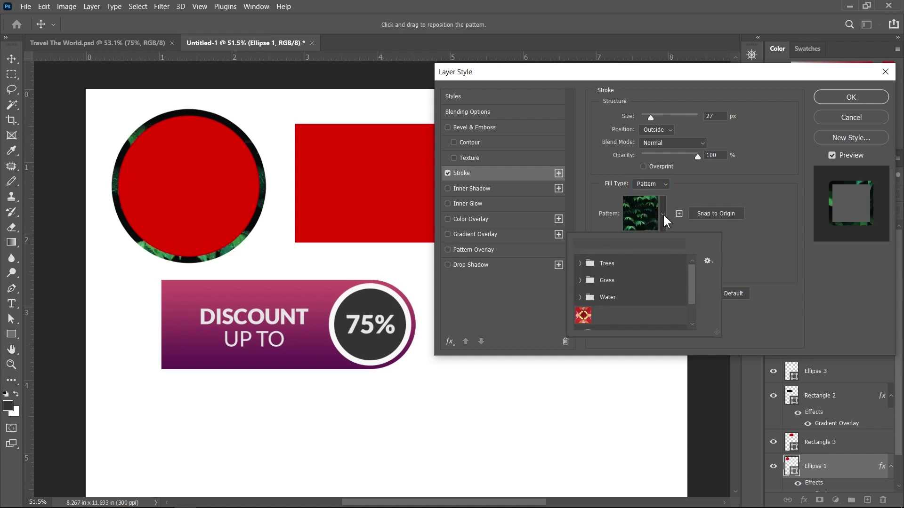
left_click(583, 315)
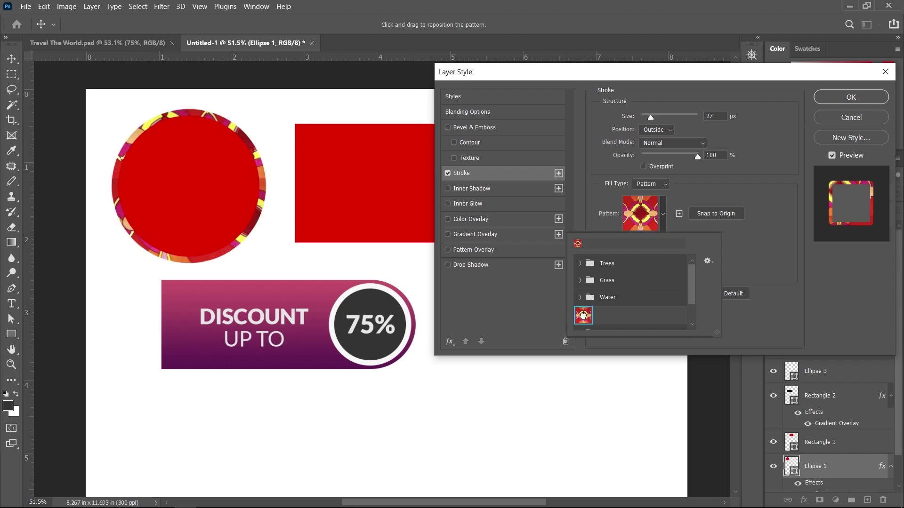
left_click(719, 193)
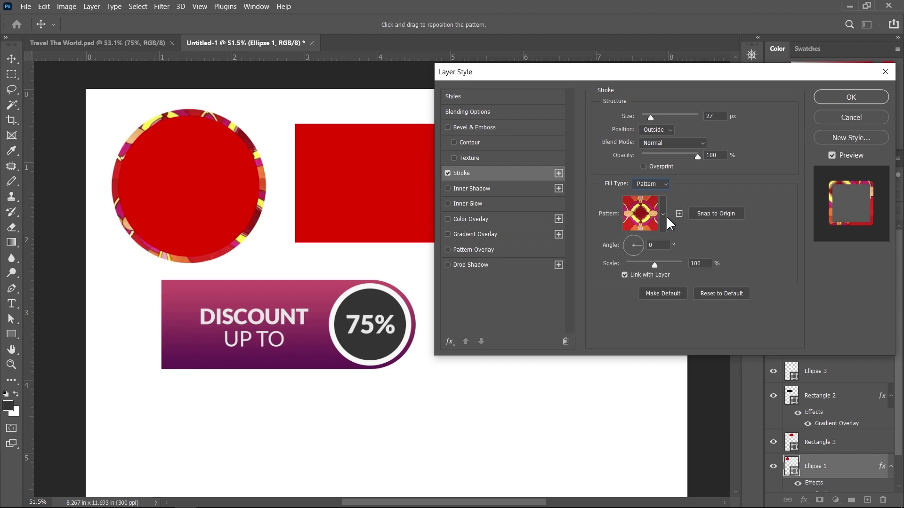
Try a black-to-white gradient fill, then return the stroke to solid Color fill
left_click(664, 185)
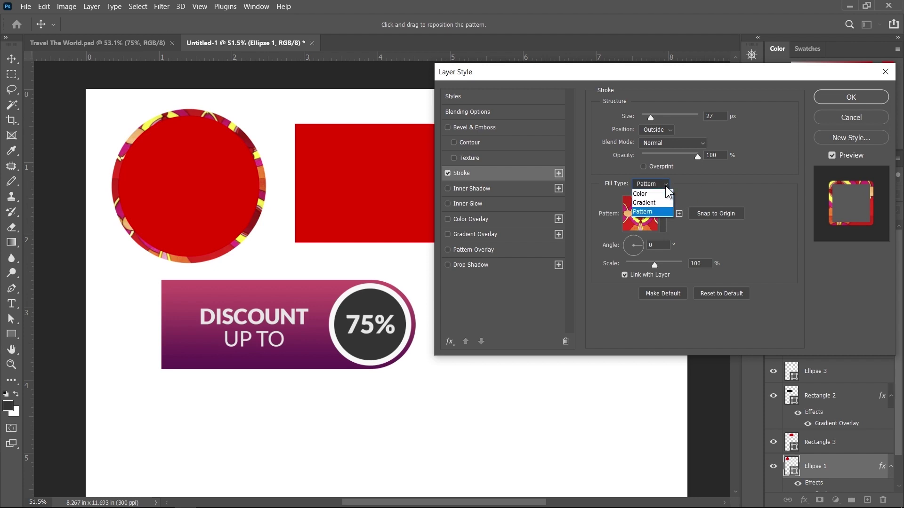
left_click(644, 203)
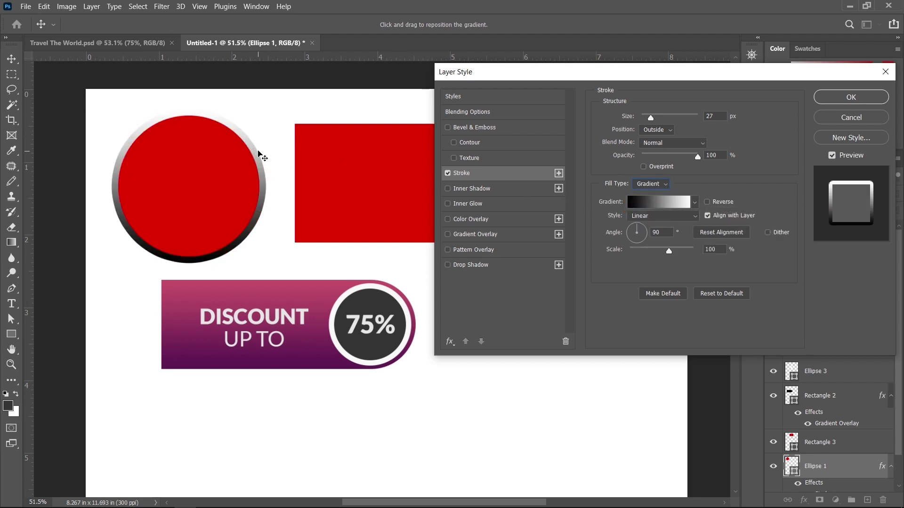
left_click(653, 184)
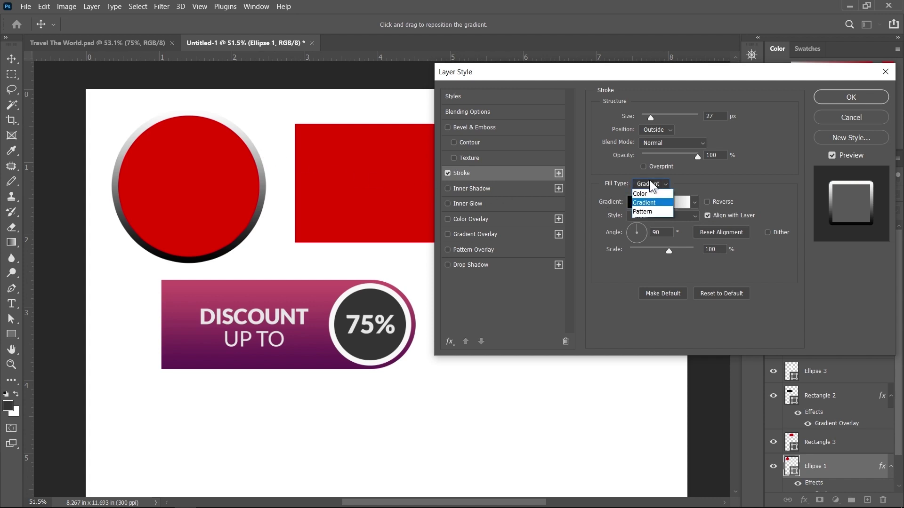
left_click(642, 194)
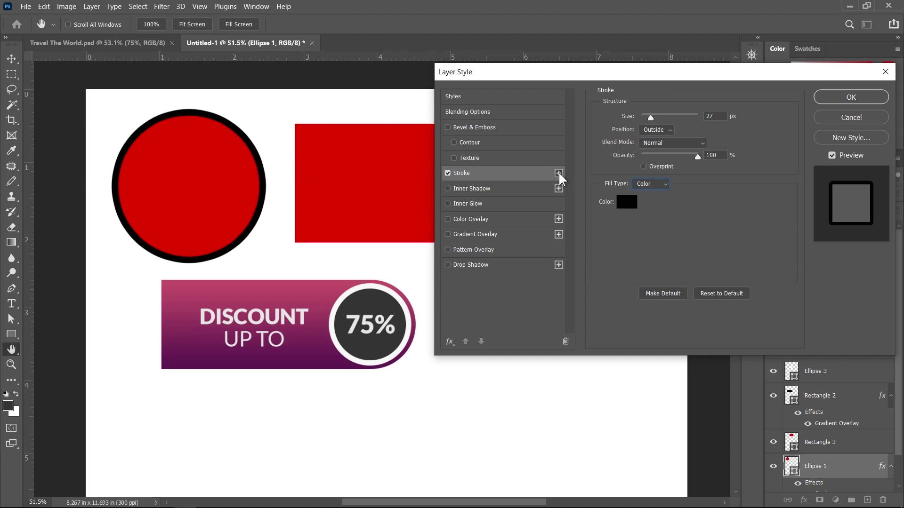
Add a second circle stroke in blue #3101e4, sized 57 px
left_click(558, 173)
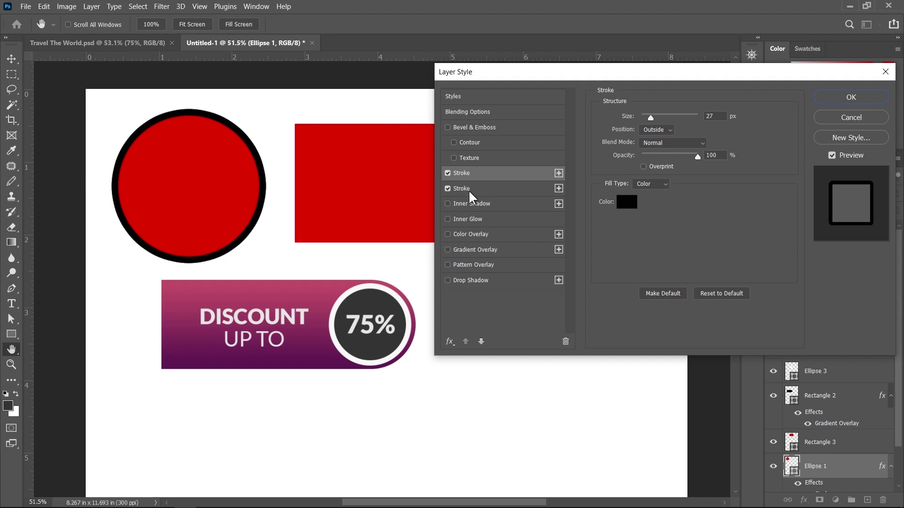
left_click(493, 191)
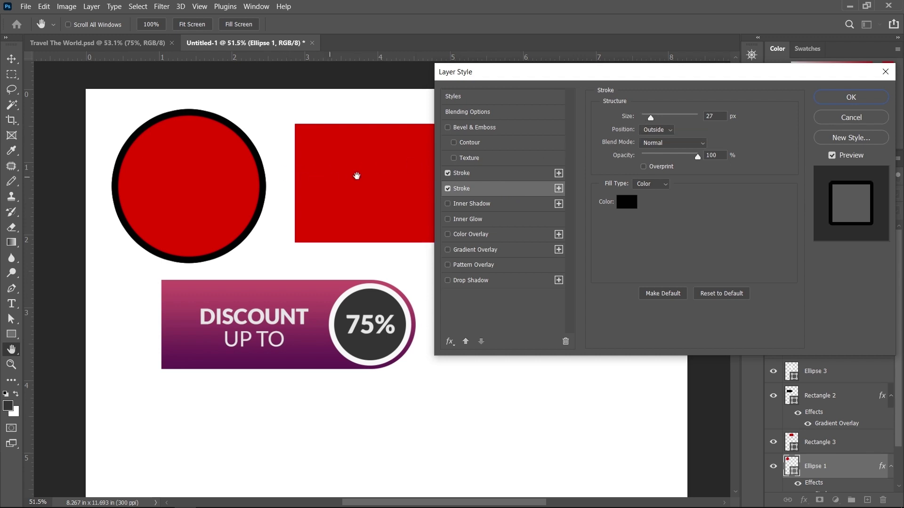
left_click(629, 202)
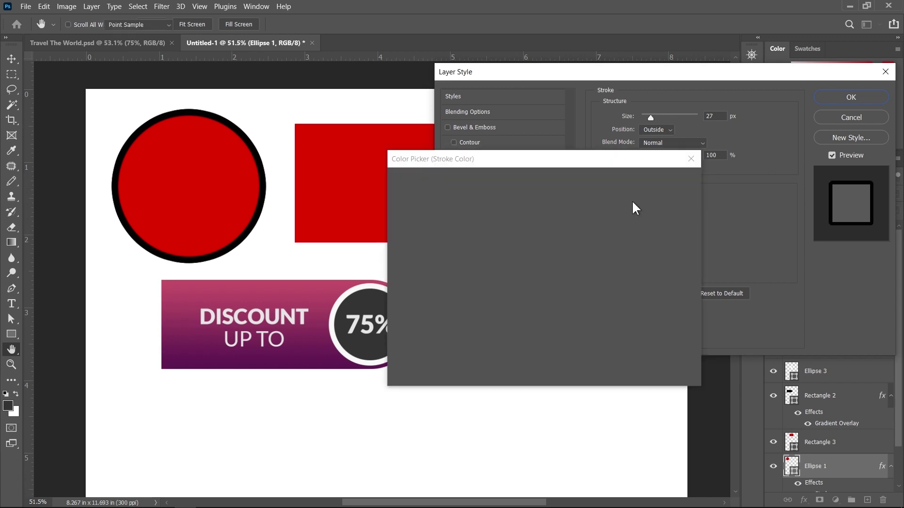
left_click(558, 231)
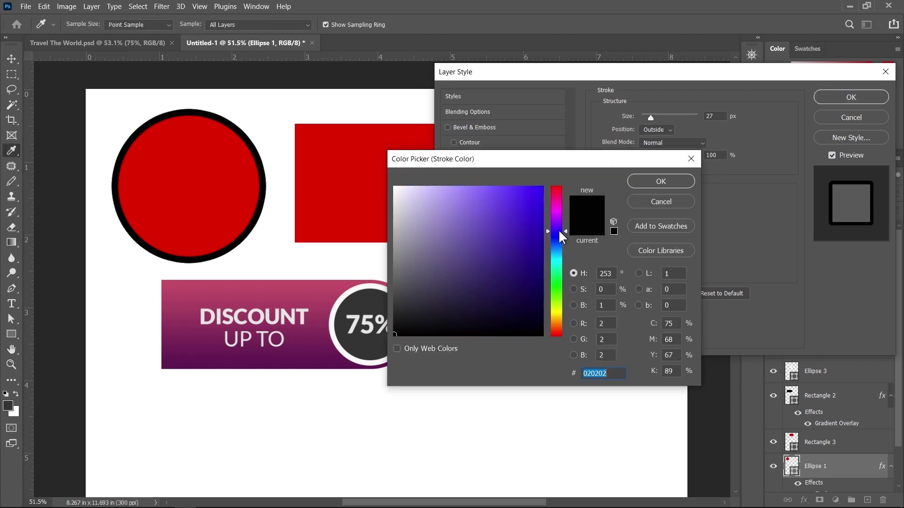
left_click(542, 203)
left_click(660, 182)
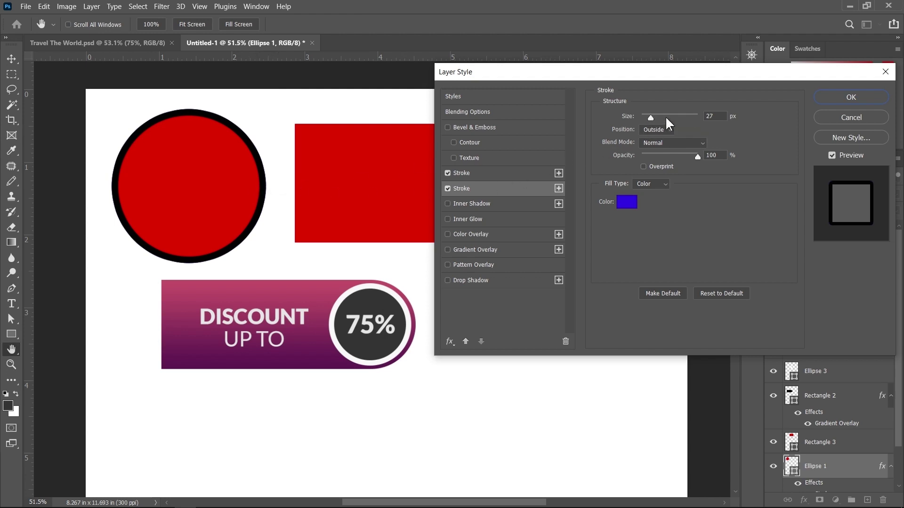
left_click_drag(653, 121, 657, 119)
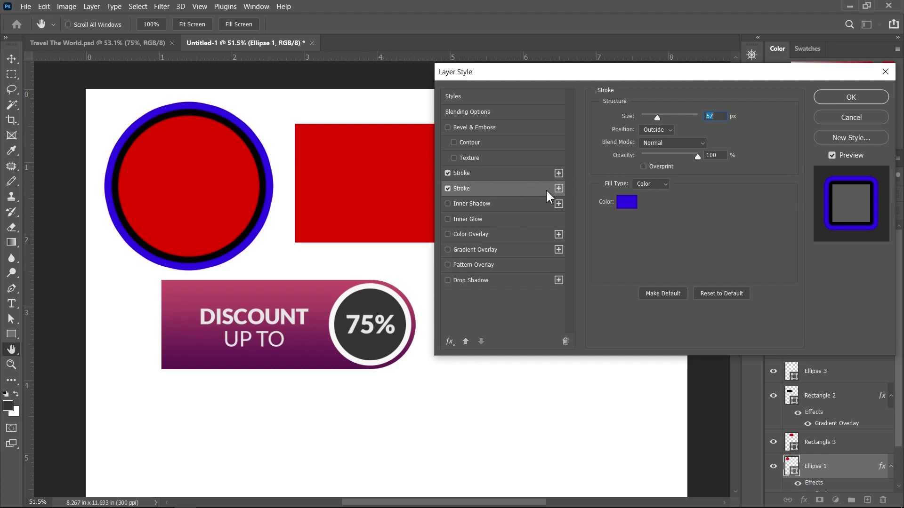
Add a third lime #bbe300 stroke at 84 px outside and apply the layer style
left_click(558, 189)
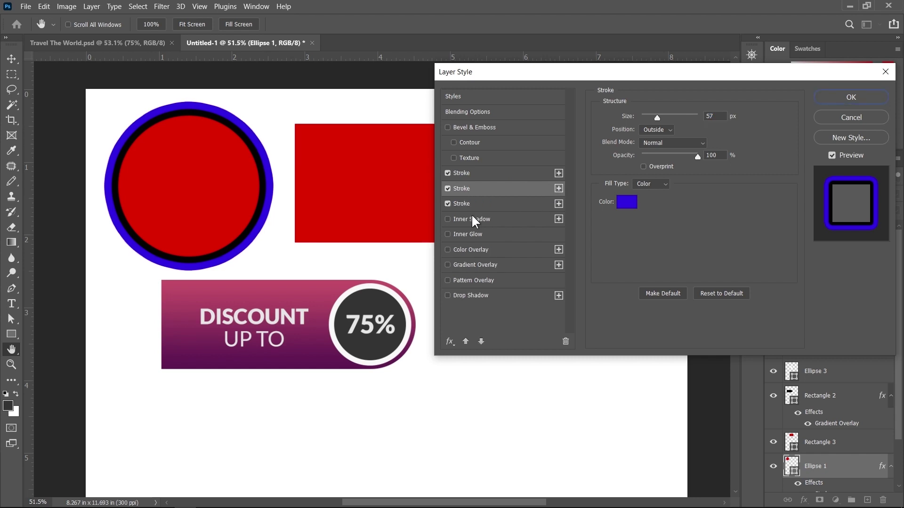
left_click(496, 206)
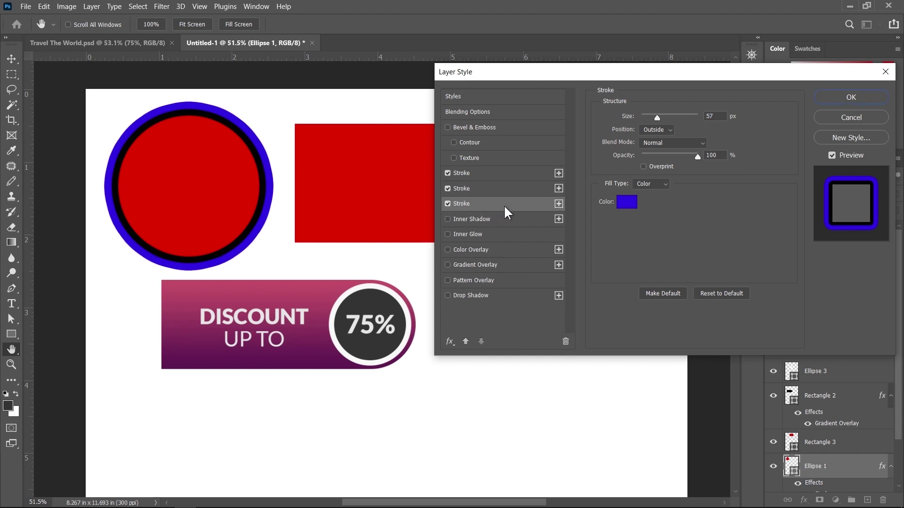
left_click(626, 202)
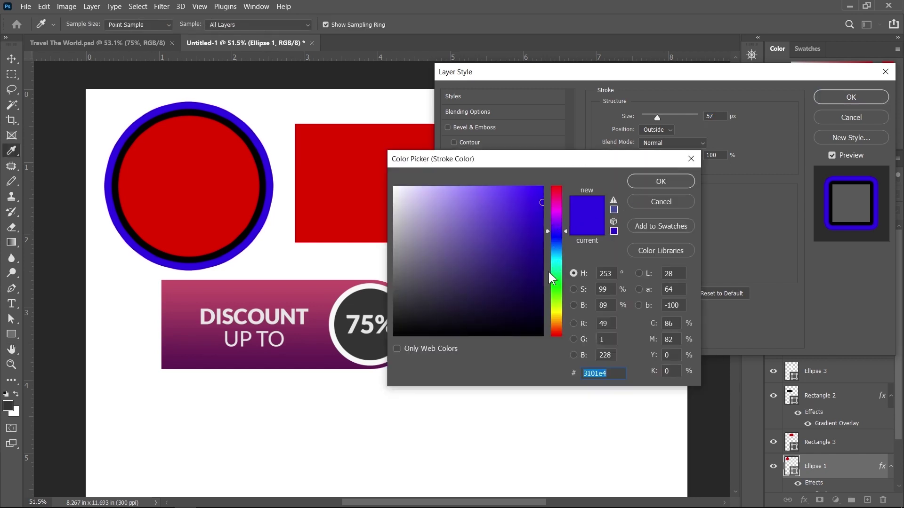
left_click(556, 307)
left_click(544, 208)
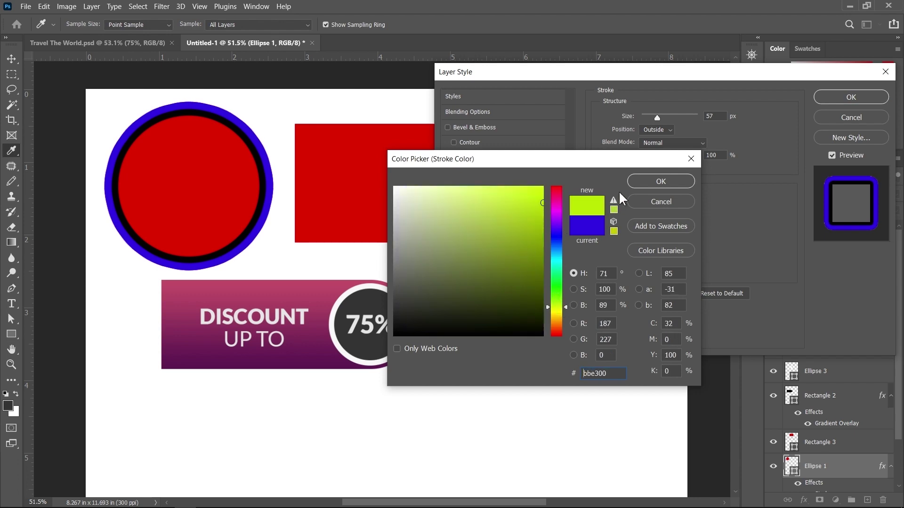
left_click(661, 181)
left_click_drag(657, 117, 664, 118)
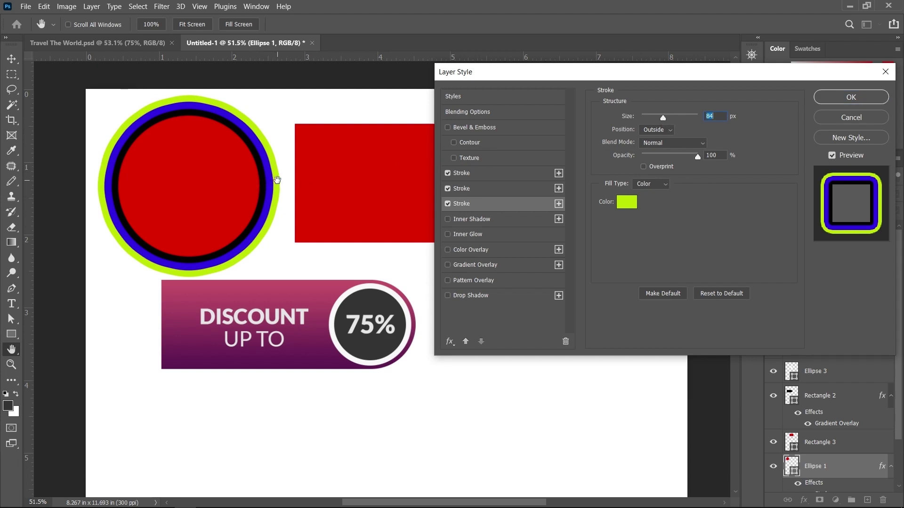
left_click(831, 99)
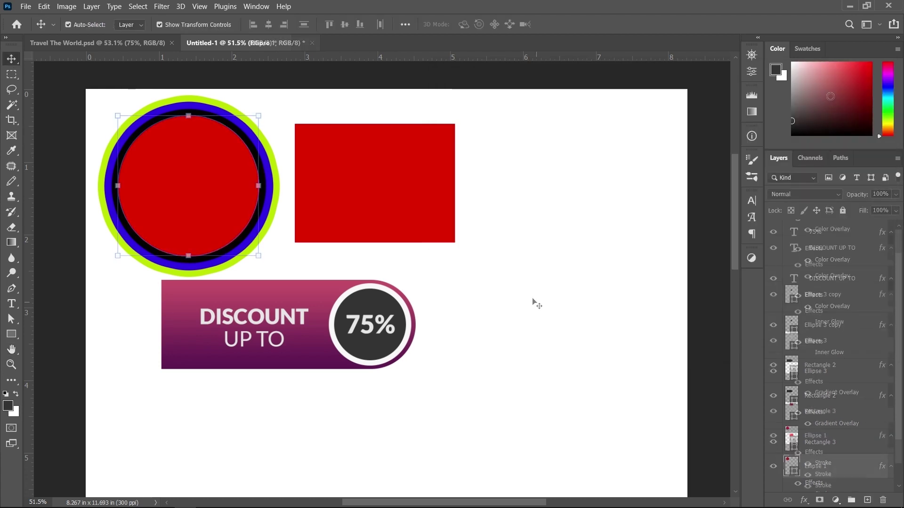
Deselect the circle and make the red rectangle's Rectangle 3 layer active
left_click(534, 302)
left_click(417, 179)
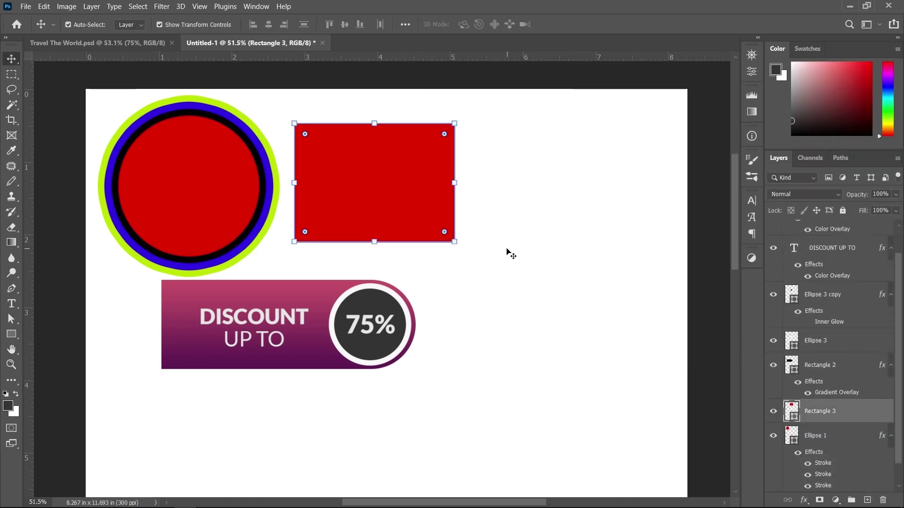
Give Rectangle 3 a 49 px black outside stroke and apply the layer style
double_click(866, 418)
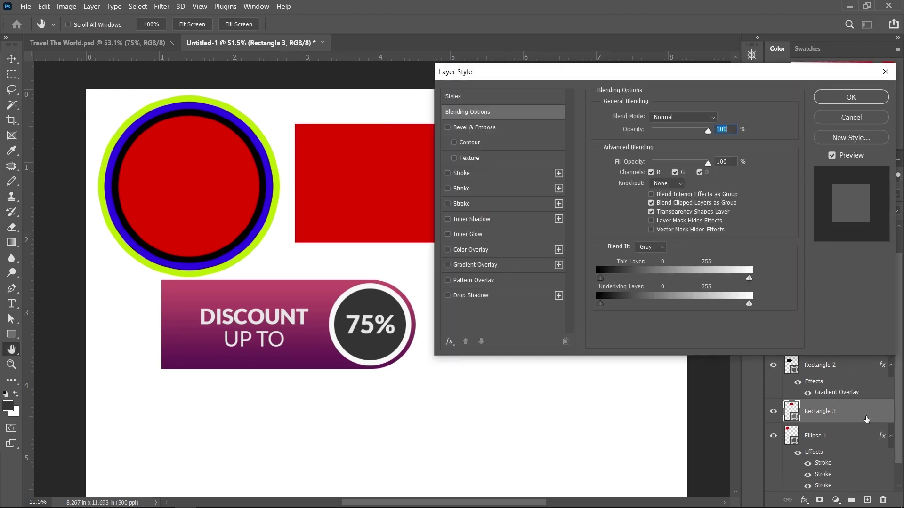
left_click(477, 175)
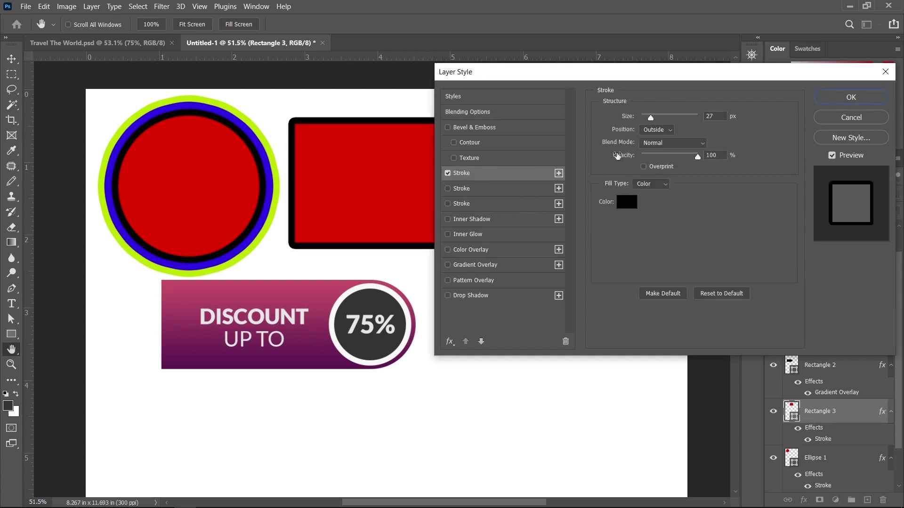
left_click_drag(651, 118, 655, 118)
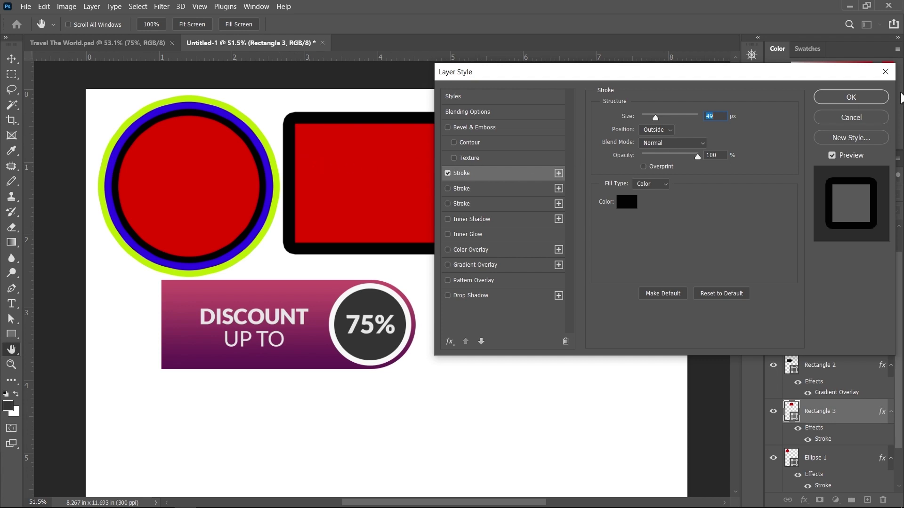
left_click(852, 97)
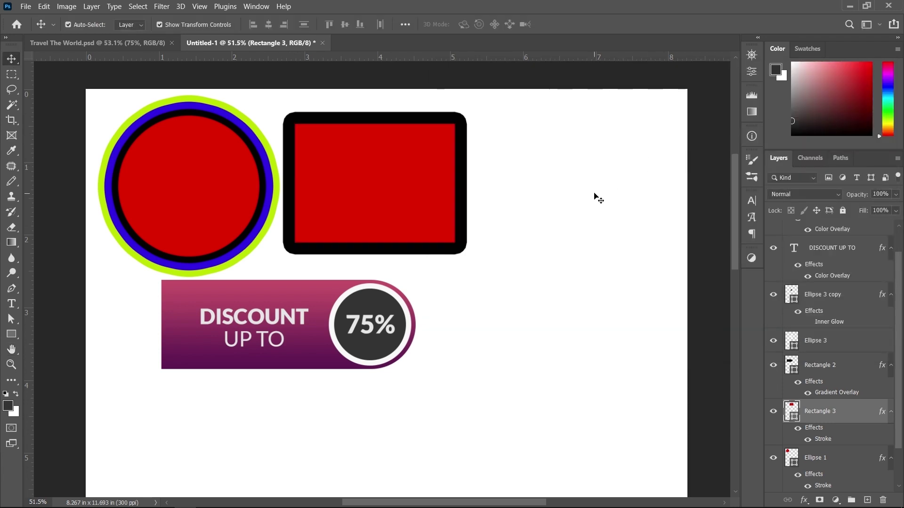